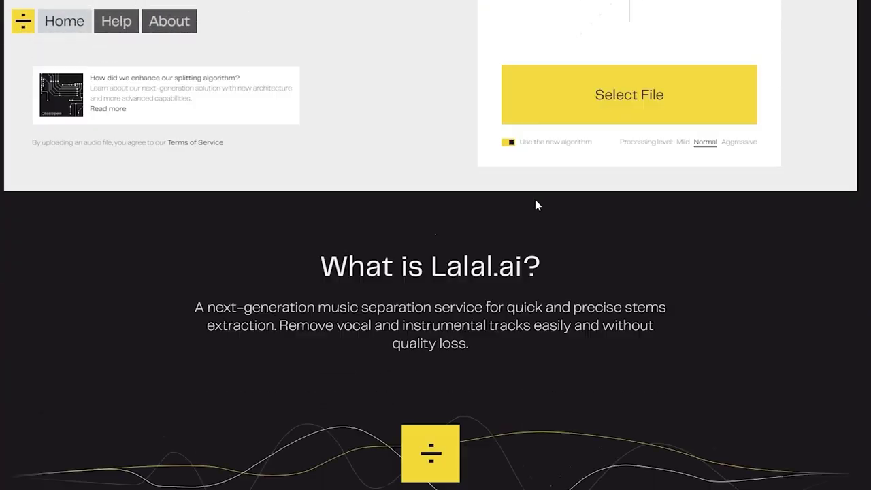
Scroll down the Lalal.ai page past the sample players to its pricing packages
scroll(535, 199, "down", 3)
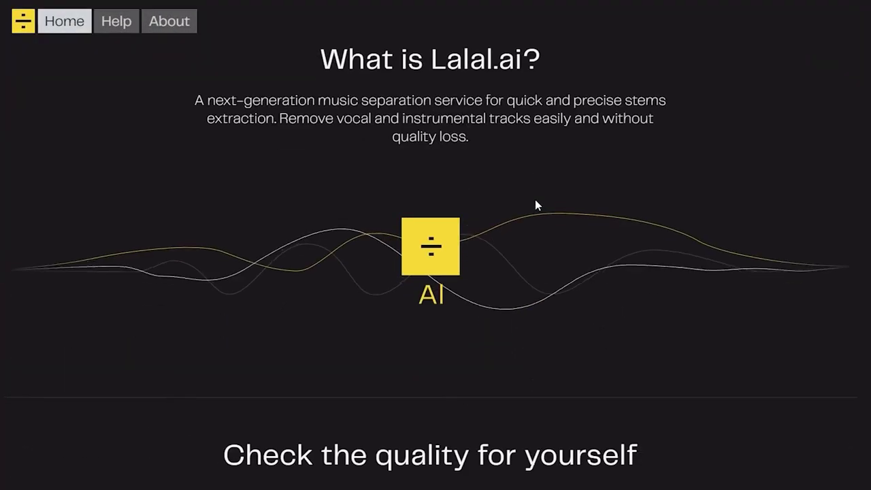
scroll(535, 201, "down", 8)
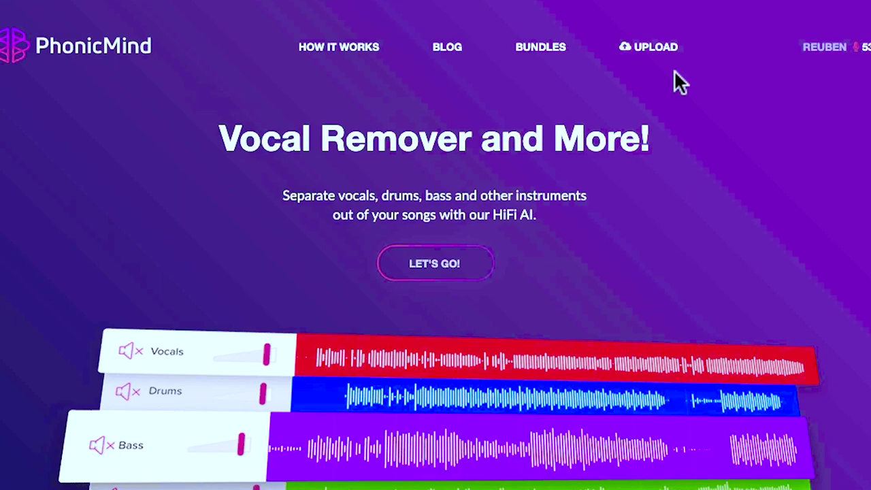
Upload the International Love .flac file from the Song folder to PhonicMind
left_click(562, 57)
left_click(259, 452)
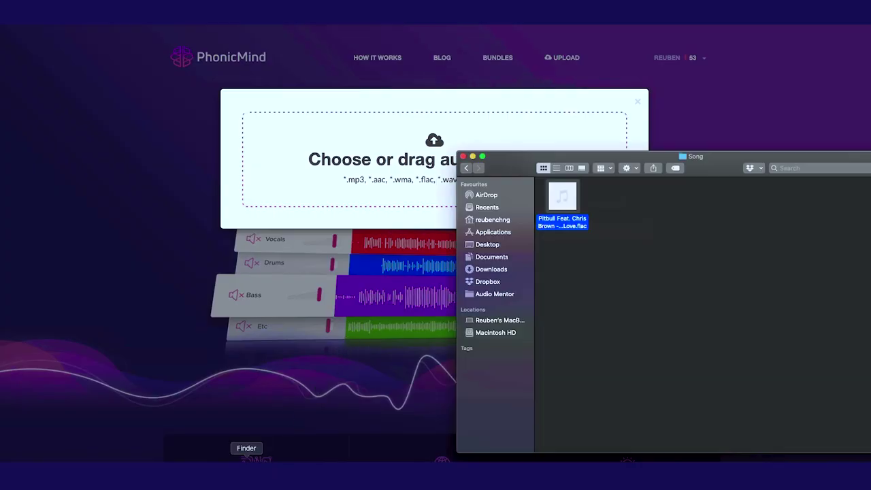
mouse_move(560, 199)
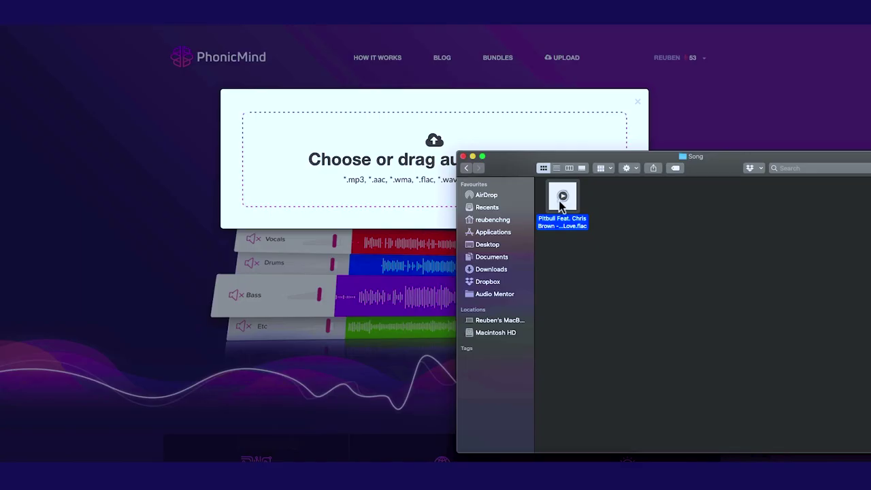
left_click_drag(559, 202, 401, 174)
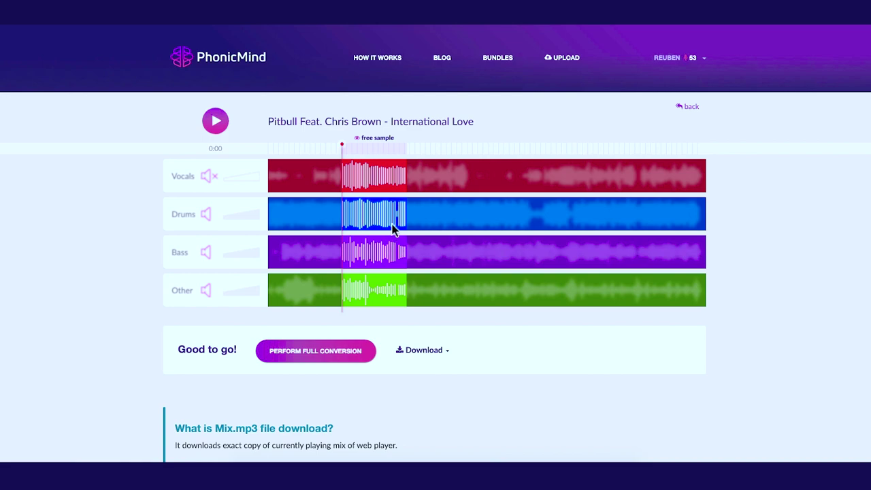
Mute the Vocals stem and preview the instrumental-only sample up to 0:56
left_click(208, 177)
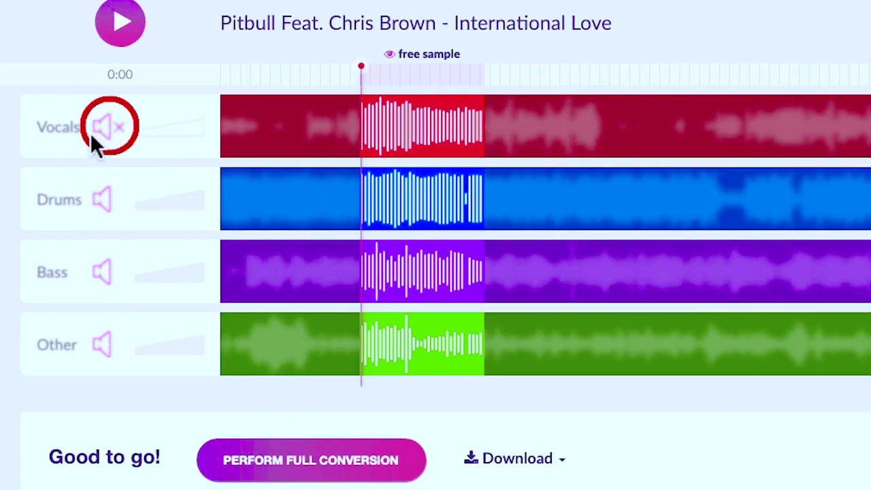
left_click(140, 25)
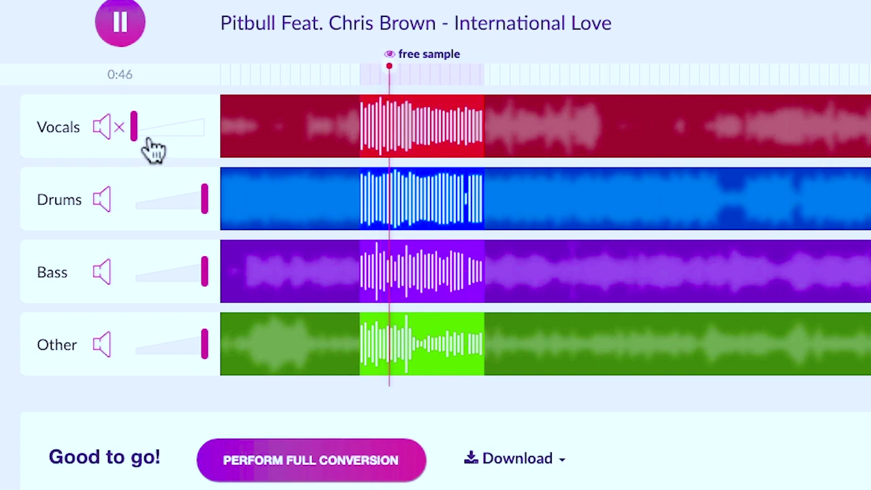
left_click_drag(140, 145, 120, 136)
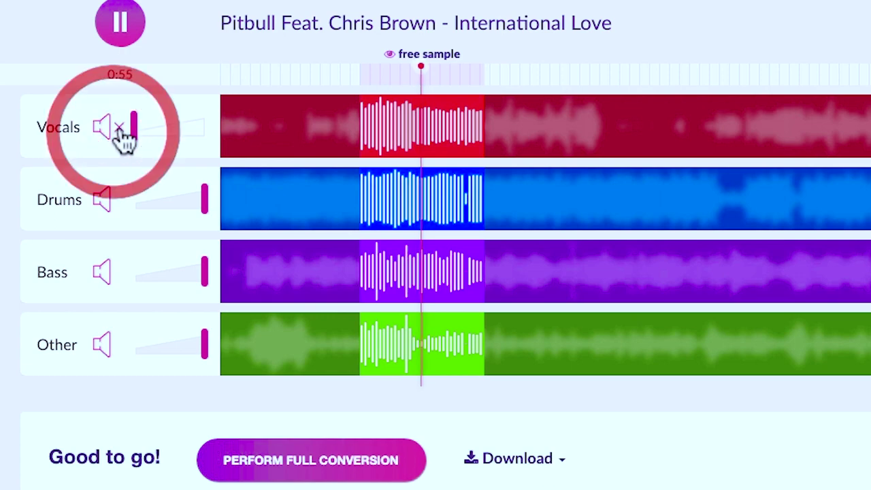
left_click(120, 24)
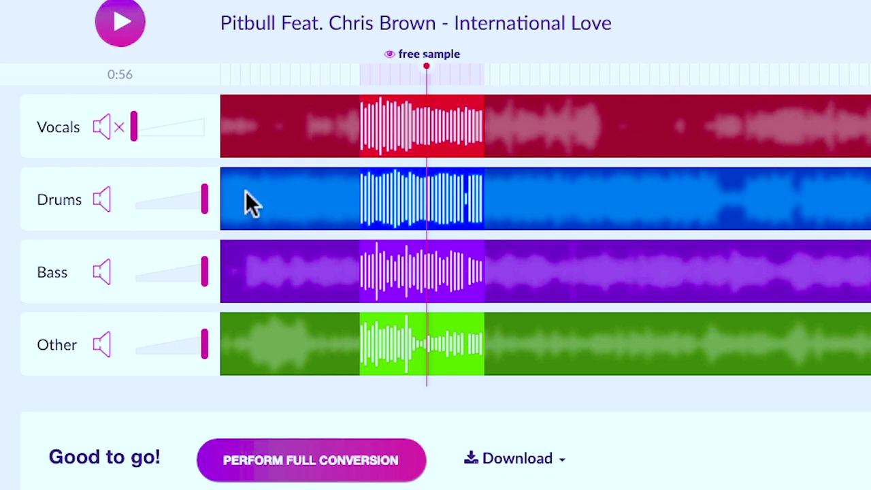
Turn the Drums, Bass and Other stems down to minimum and raise Vocals to full volume
left_click_drag(204, 199, 134, 199)
left_click_drag(204, 272, 133, 272)
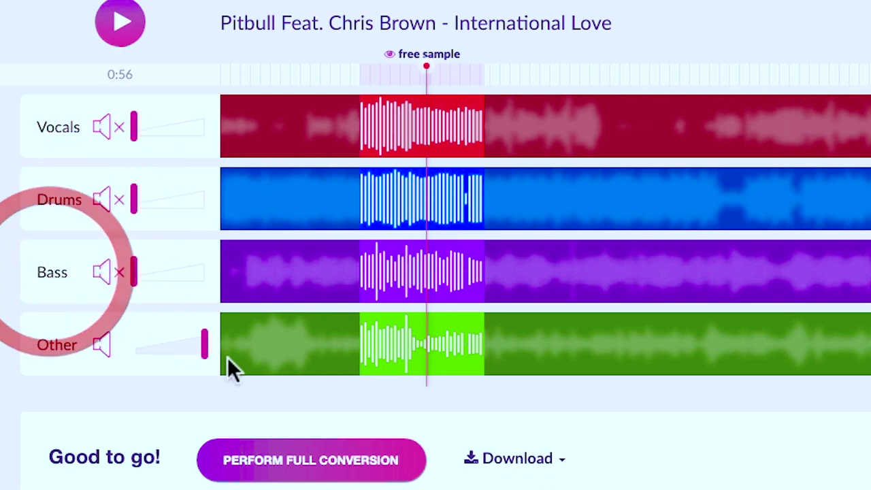
left_click_drag(204, 345, 88, 344)
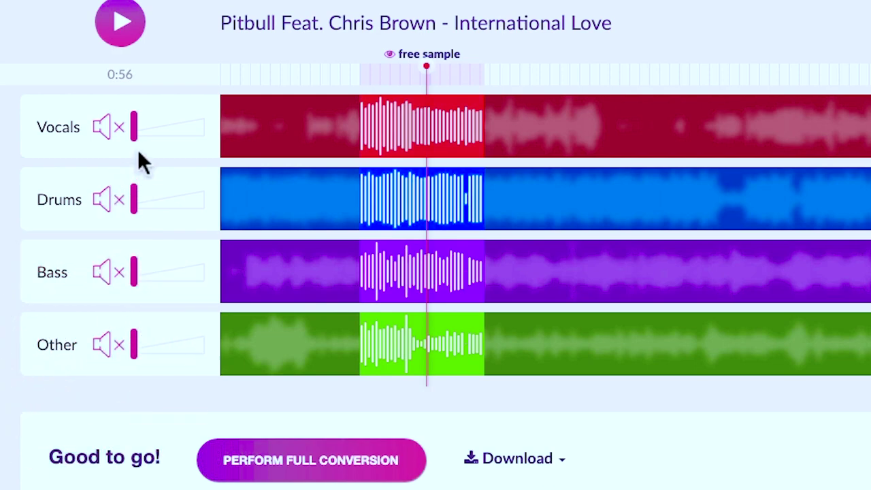
left_click_drag(135, 129, 204, 128)
left_click(260, 126)
Preview the isolated vocals from 0:45 to about 0:51
left_click(383, 78)
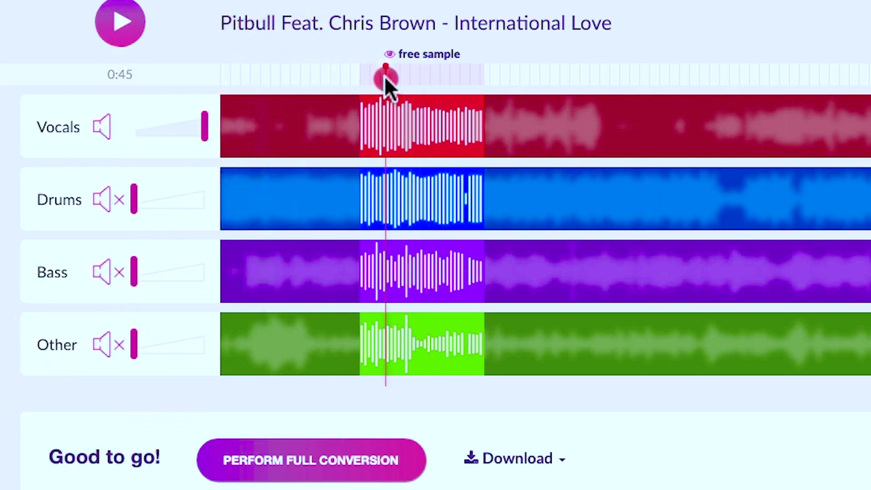
left_click(125, 34)
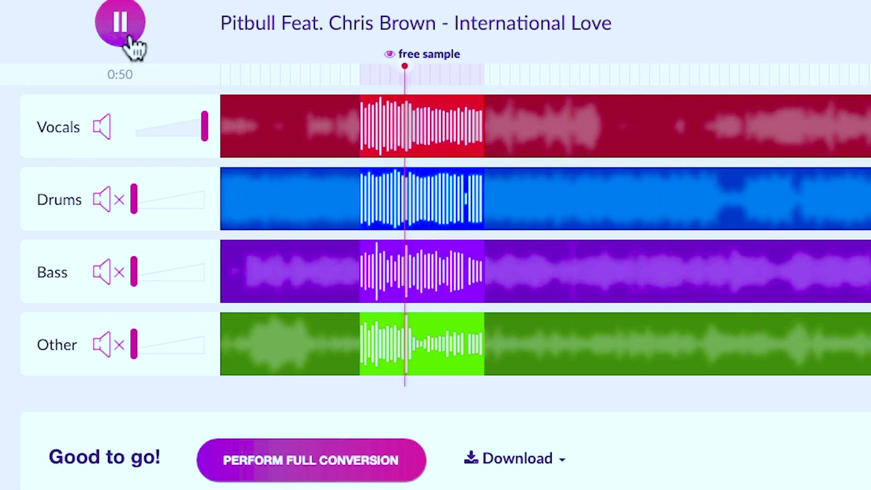
left_click(131, 36)
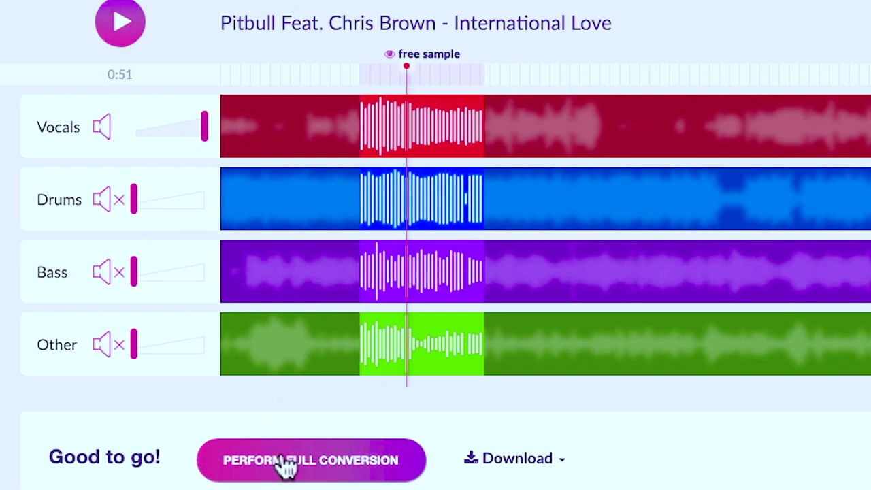
Run PERFORM FULL CONVERSION on International Love for full-length stem waveforms
left_click(392, 453)
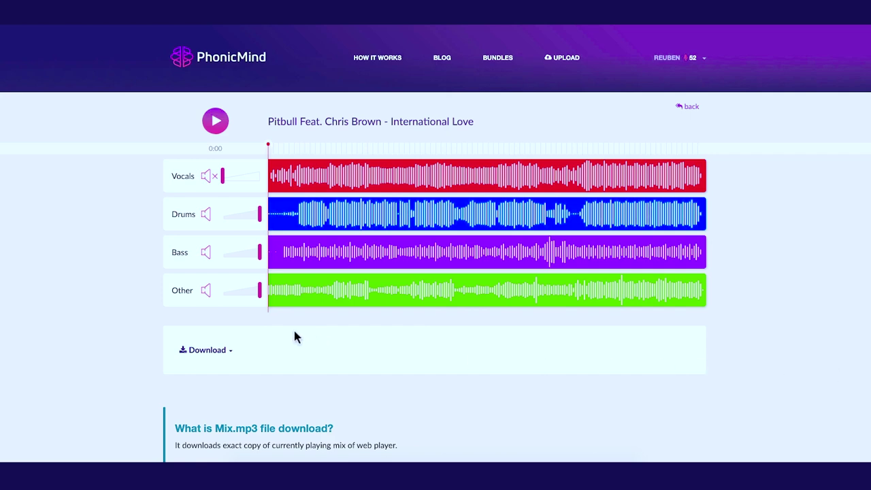
Look through the download format list, close it, and mute the Bass stem
left_click(231, 352)
scroll(234, 358, "down", 3)
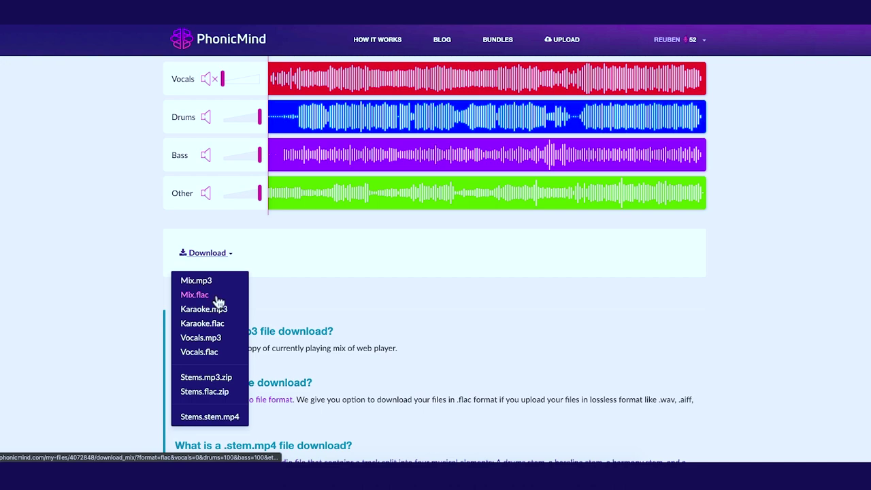
left_click(140, 96)
scroll(244, 104, "up", 1)
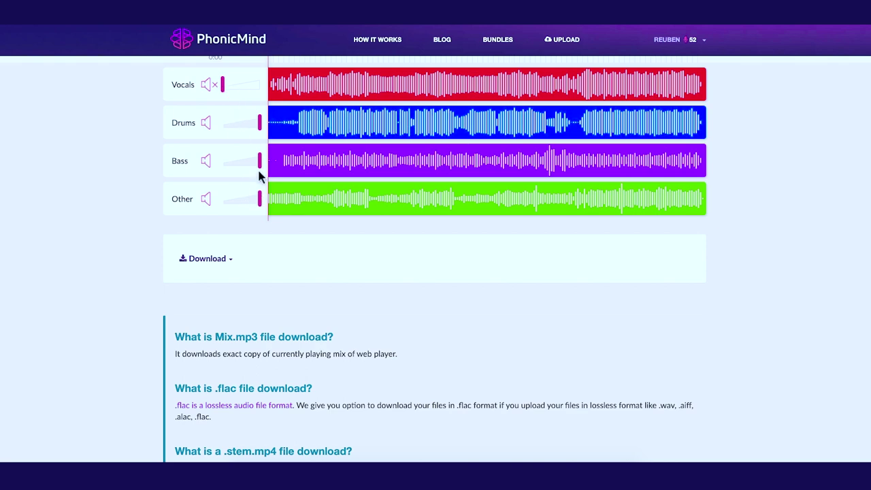
left_click(199, 162)
Download all the stems as the lossless Stems.flac.zip archive
left_click(233, 265)
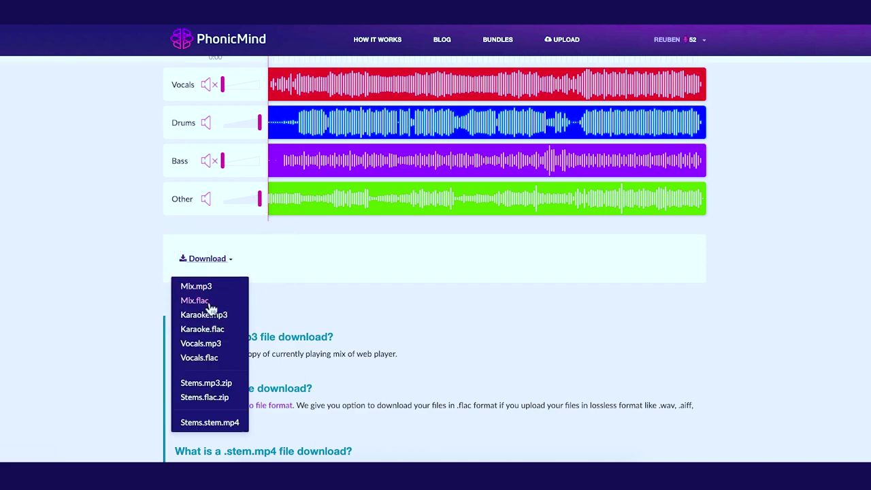
scroll(182, 80, "up", 1)
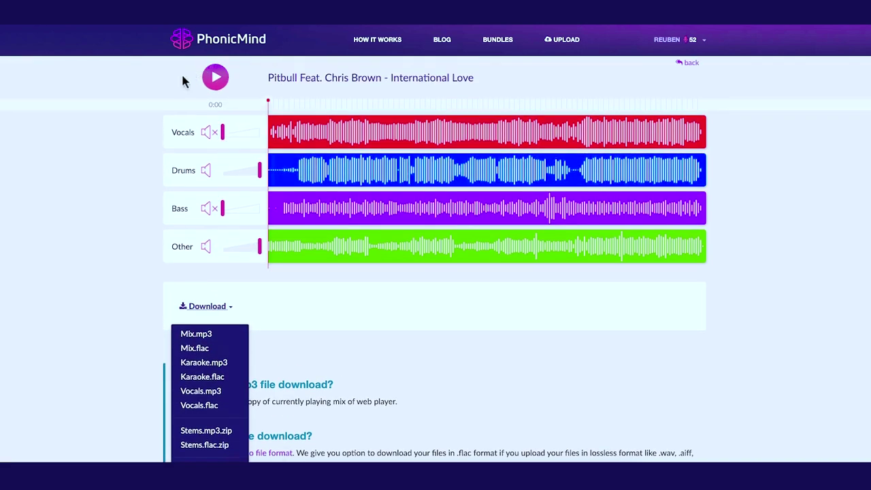
scroll(182, 222, "down", 2)
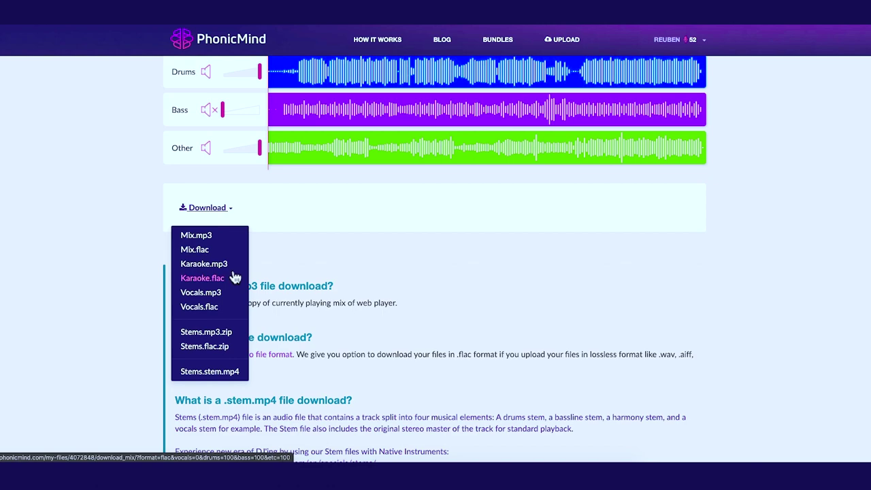
scroll(233, 277, "up", 2)
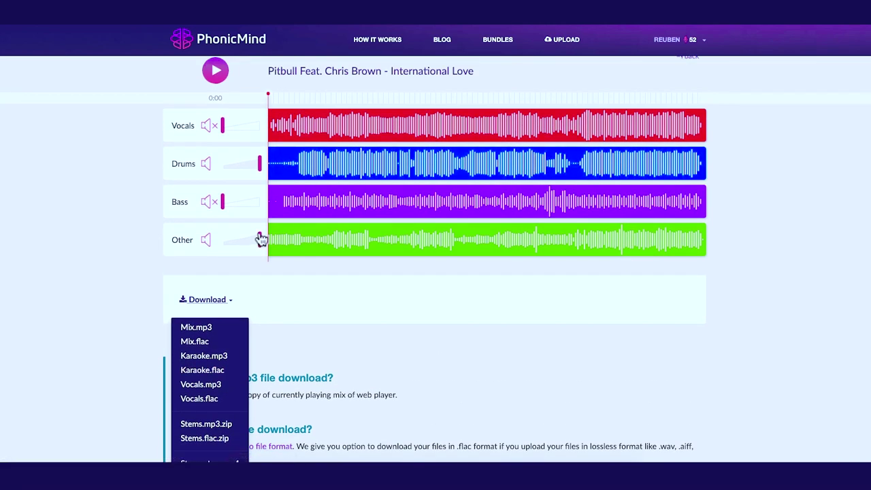
scroll(201, 385, "down", 1)
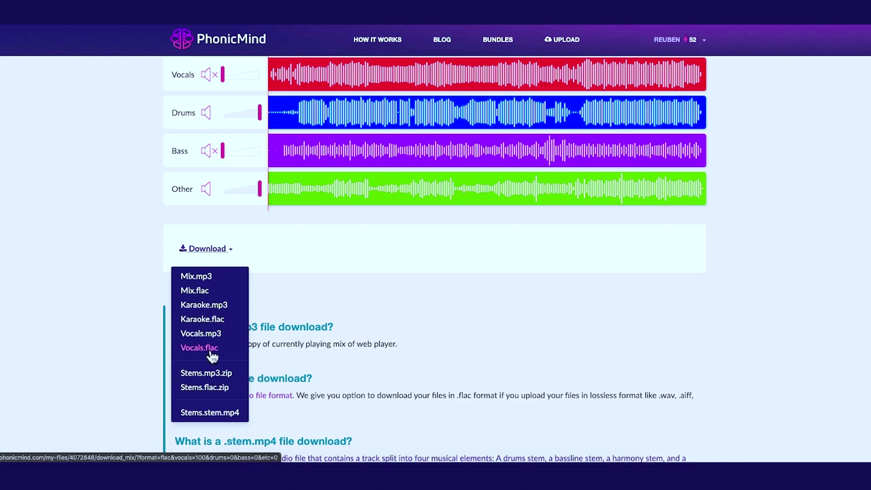
scroll(213, 357, "down", 1)
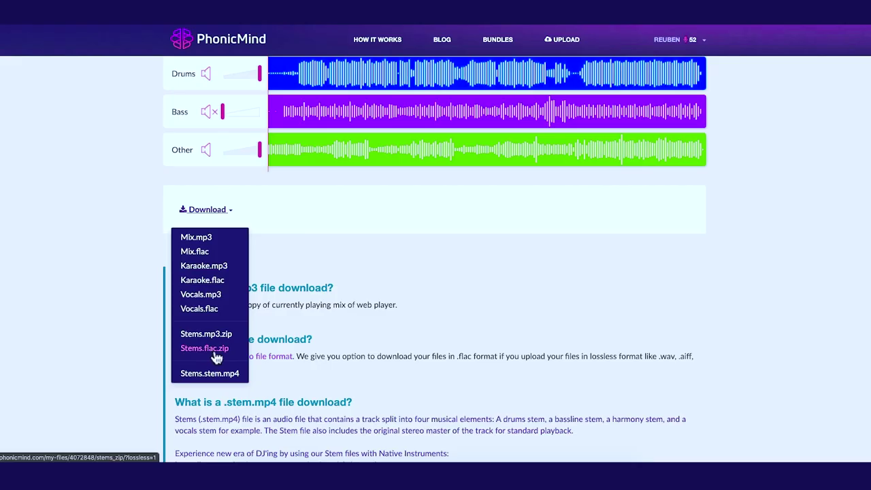
scroll(215, 357, "up", 1)
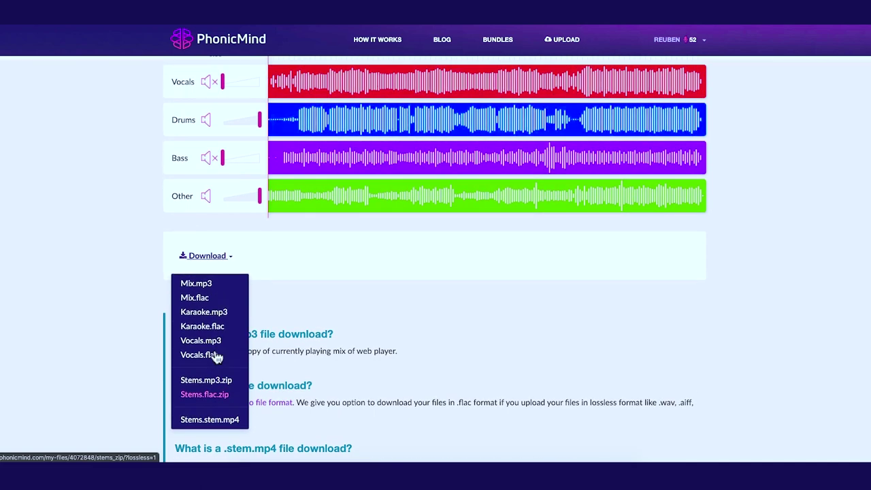
left_click(205, 396)
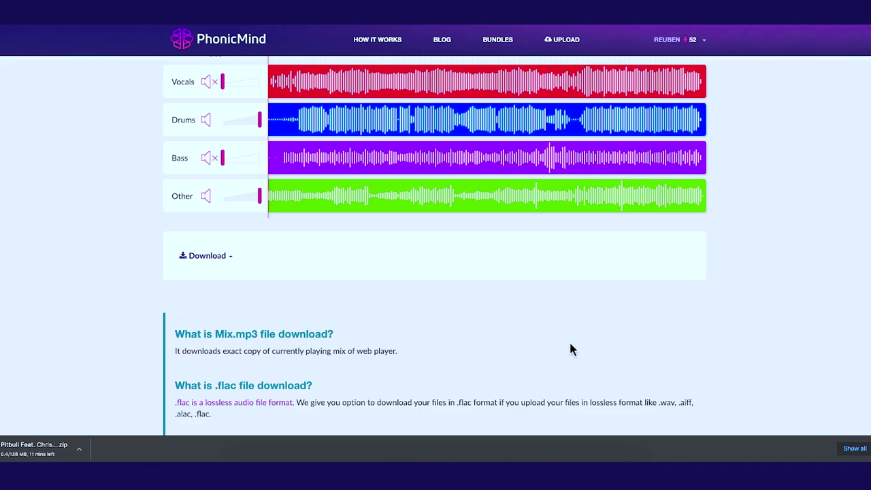
Select the four downloaded FLAC stems in Finder and drag them onto Audition's multitrack tracks
left_click(453, 142)
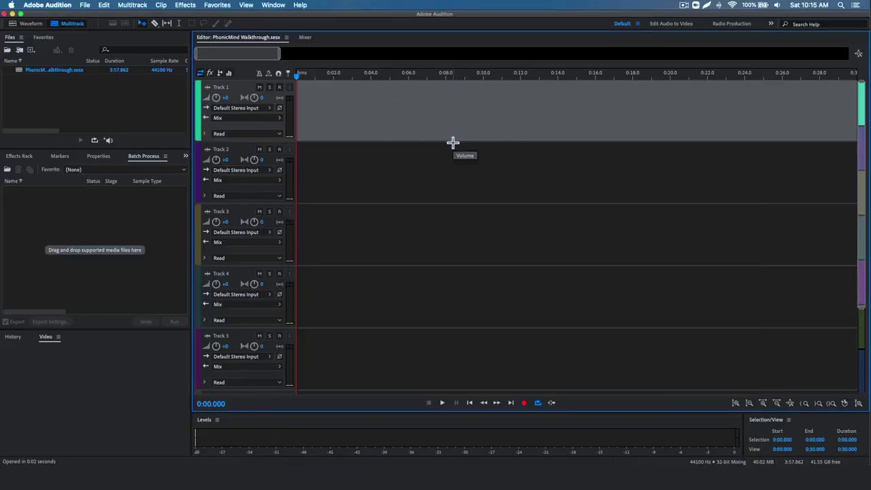
left_click(445, 126)
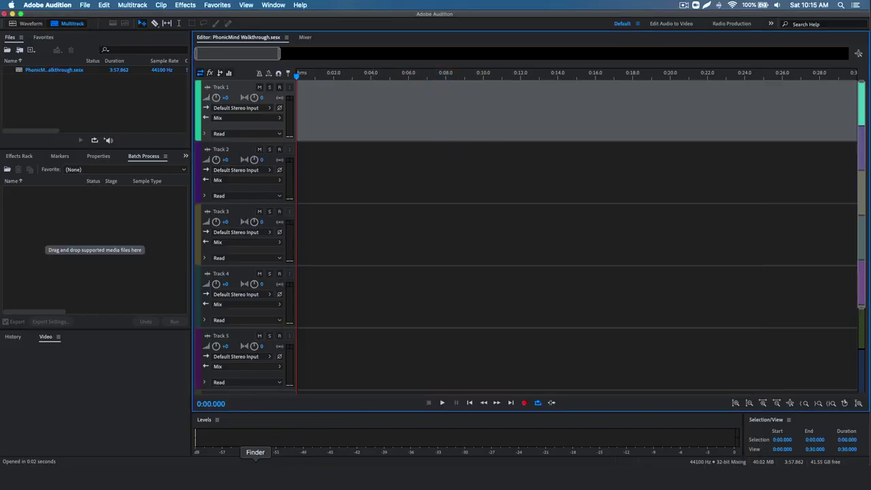
left_click(255, 477)
left_click(544, 320)
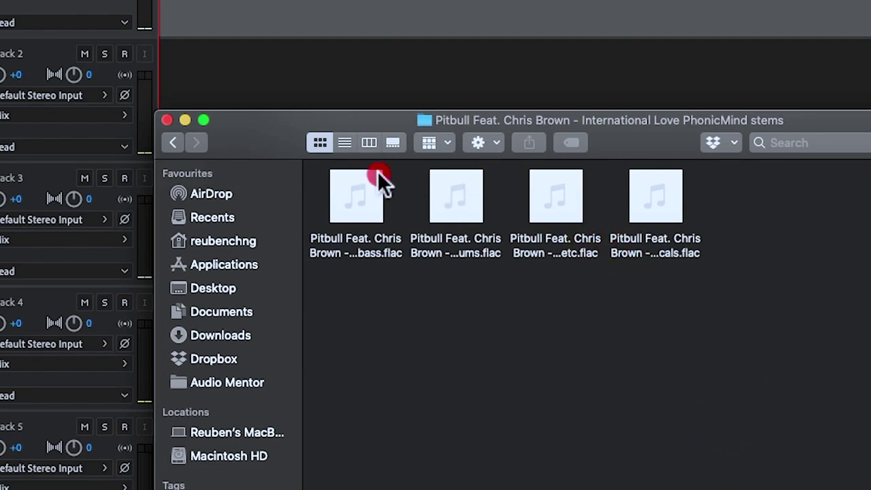
left_click(354, 211)
left_click(760, 342)
key("super+a")
left_click_drag(683, 299, 342, 201)
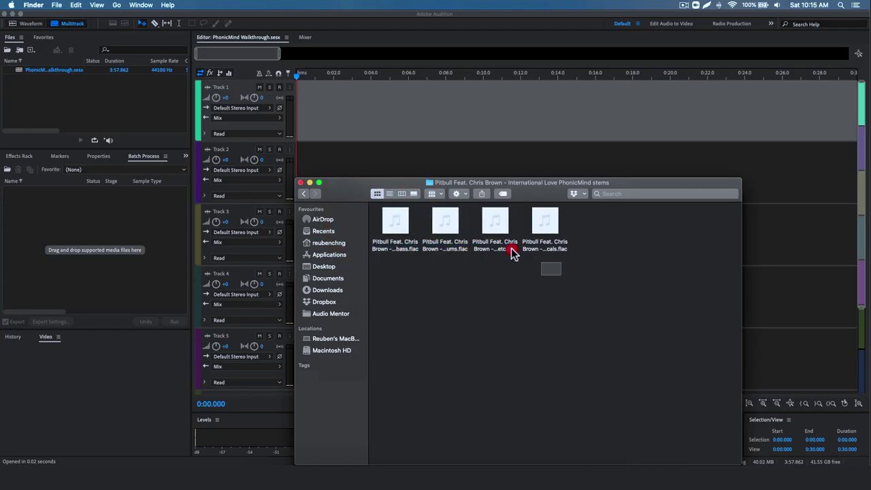
left_click_drag(389, 223, 298, 105)
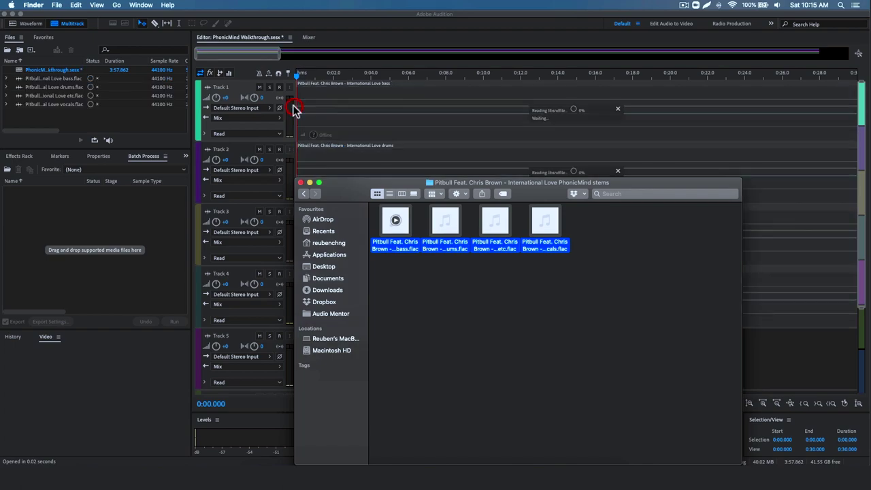
Return to the multitrack session and select the etc and vocals clips on Tracks 3 and 4
left_click(371, 42)
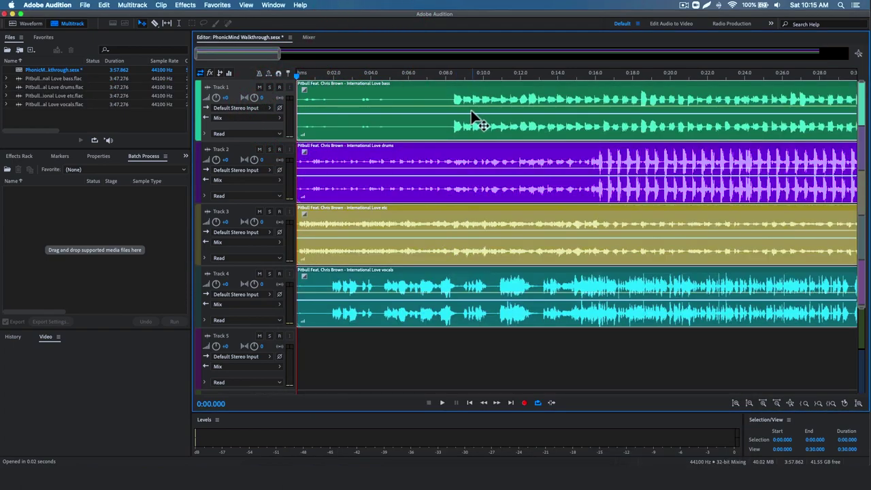
left_click(379, 76)
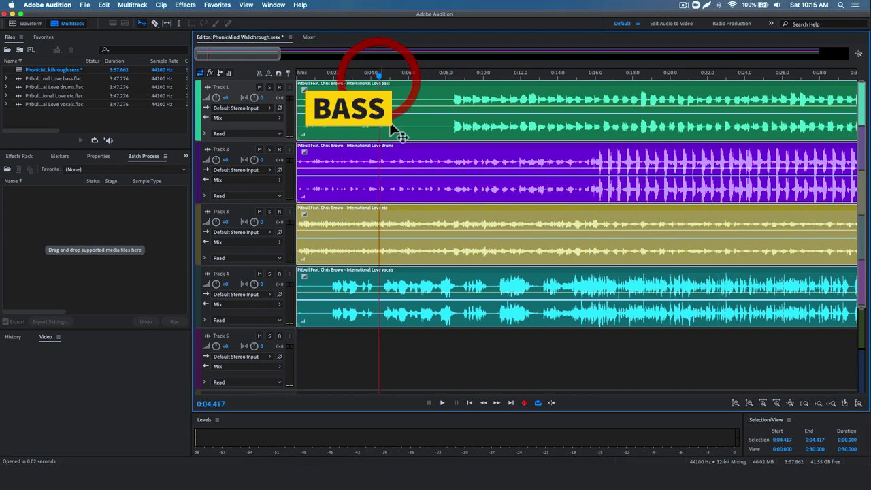
left_click(405, 212)
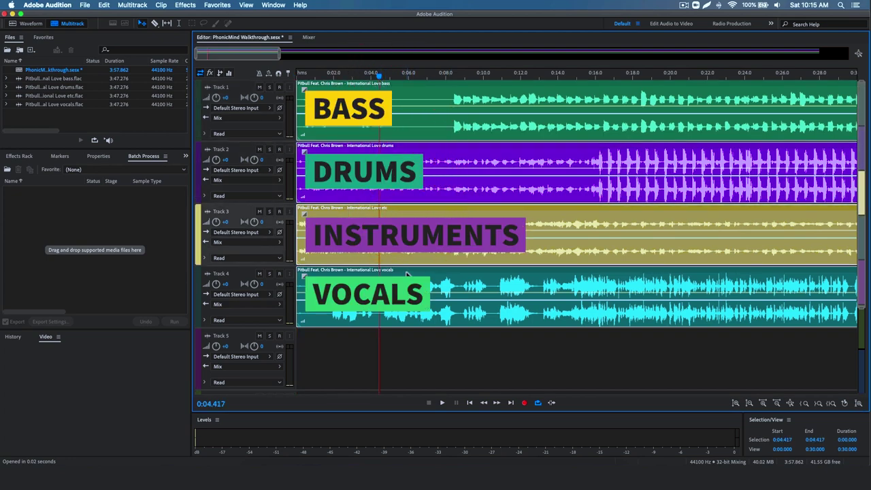
left_click(412, 286)
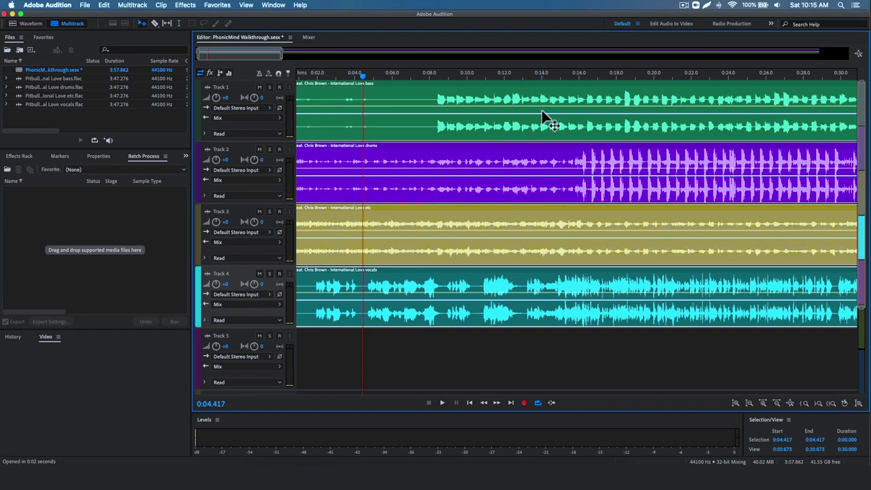
Play all four stems together from about 0:08, then stop
left_click_drag(450, 71, 415, 70)
left_click(412, 76)
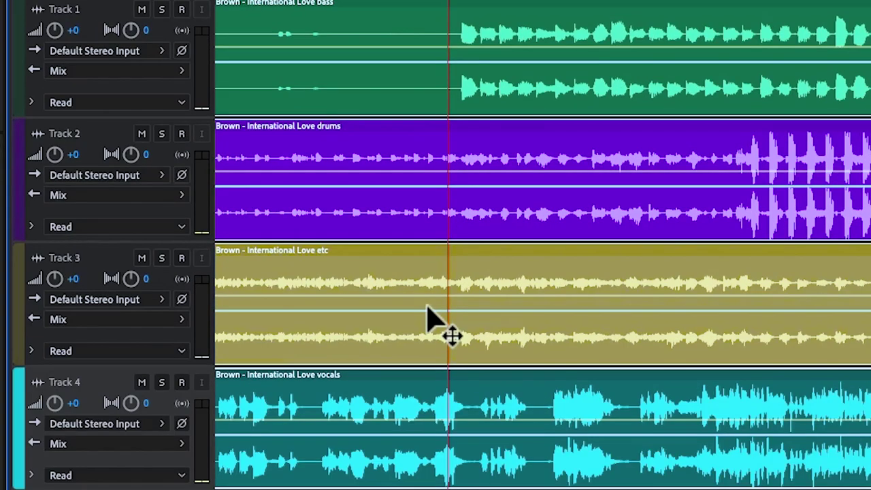
key("space")
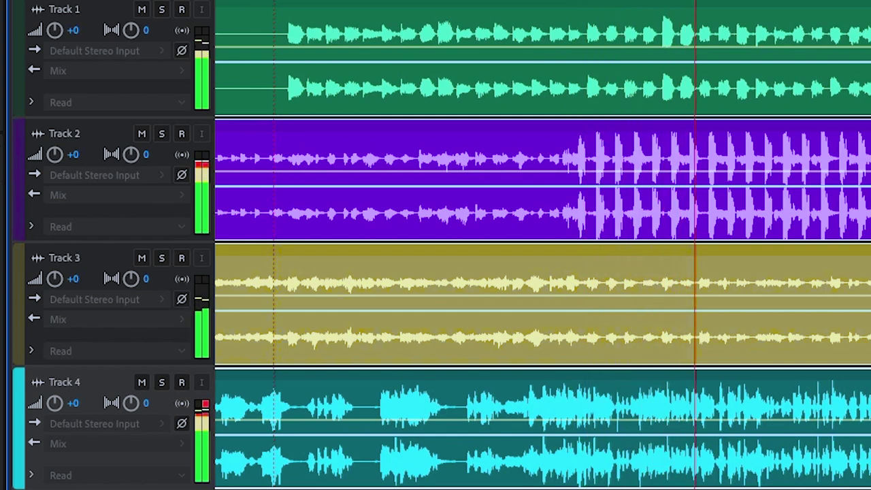
key("space")
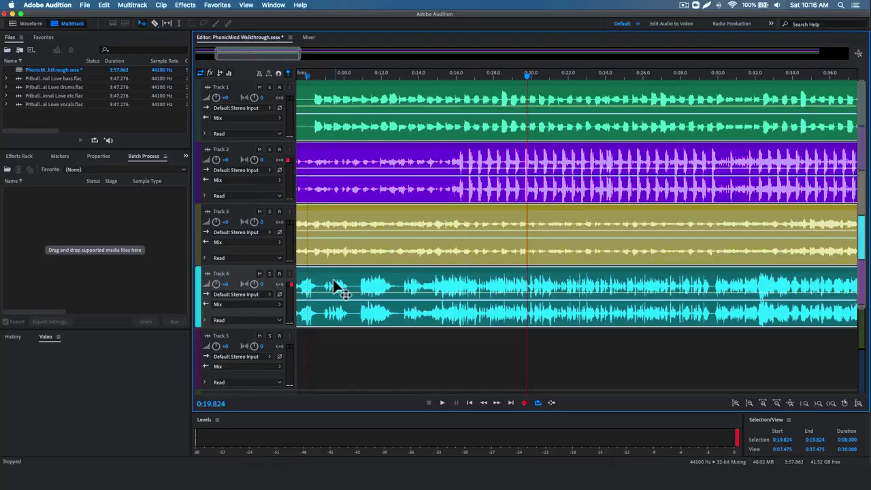
Mute the Track 4 vocals, then solo and unmute them and restart playback
scroll(341, 279, "left", 3)
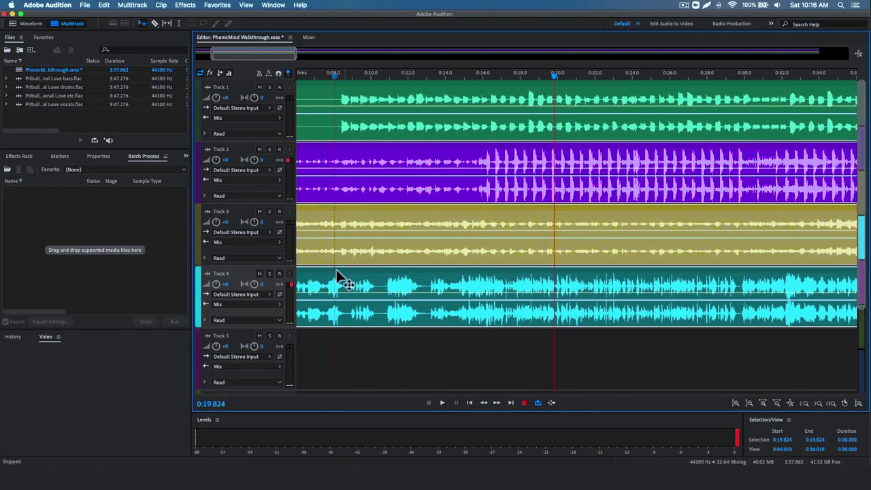
scroll(340, 279, "left", 2)
left_click(259, 273)
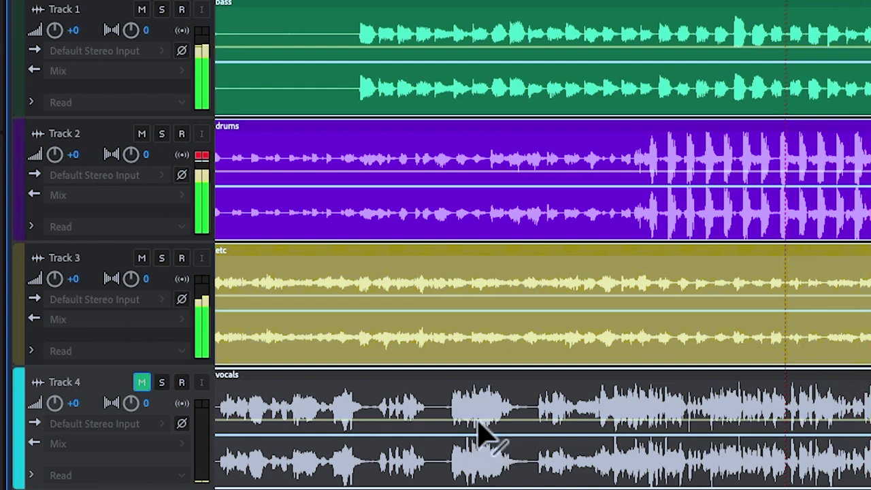
key("space")
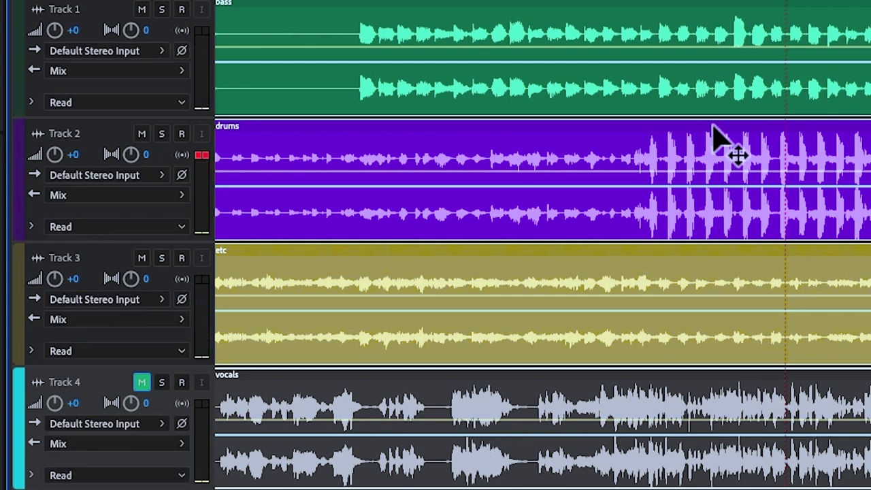
left_click(161, 381)
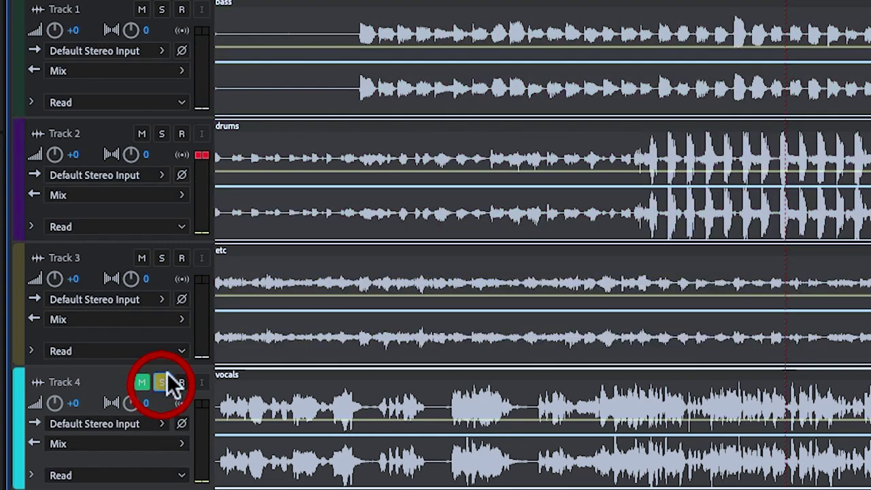
left_click(141, 383)
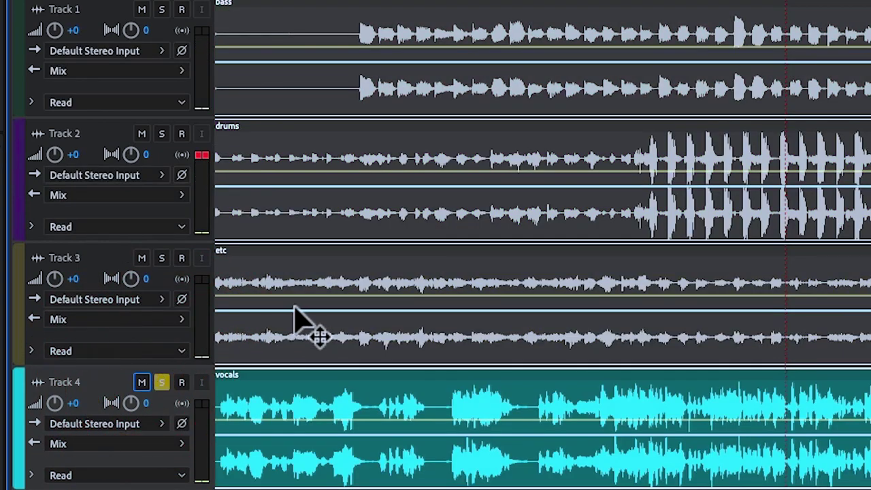
key("space")
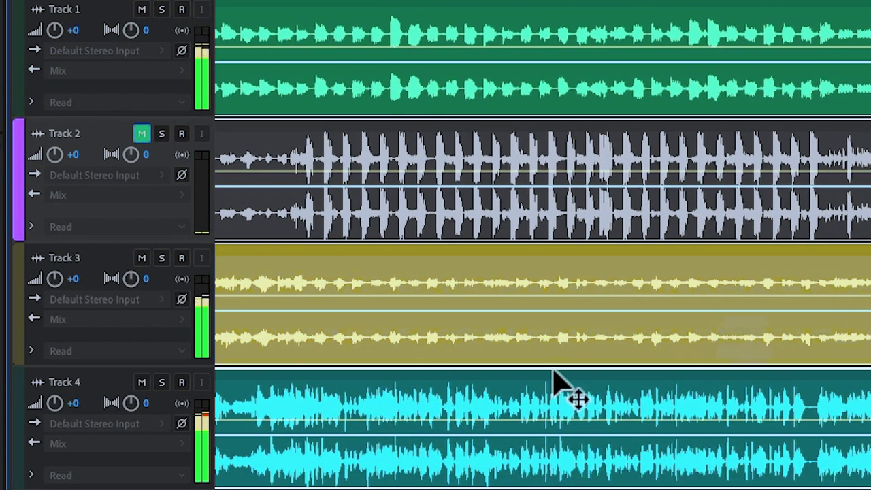
Mute vocals, etc and bass, unmute drums on Track 2, then stop playback
left_click(141, 382)
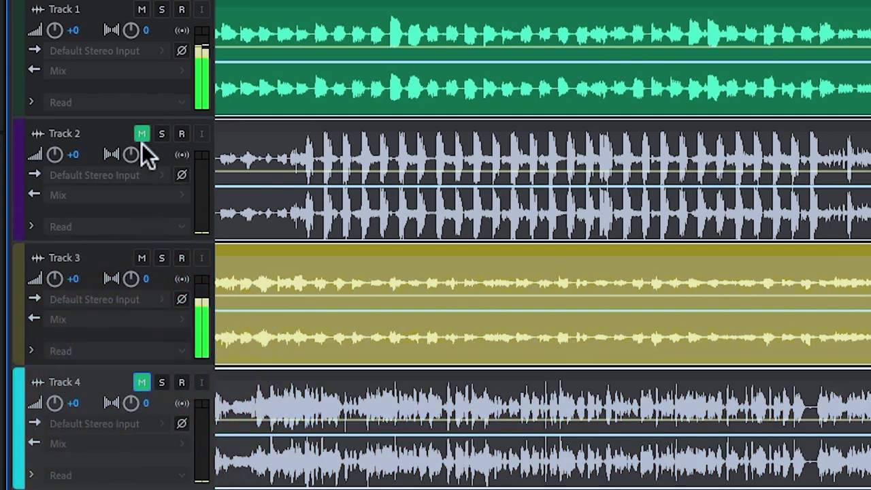
left_click(142, 134)
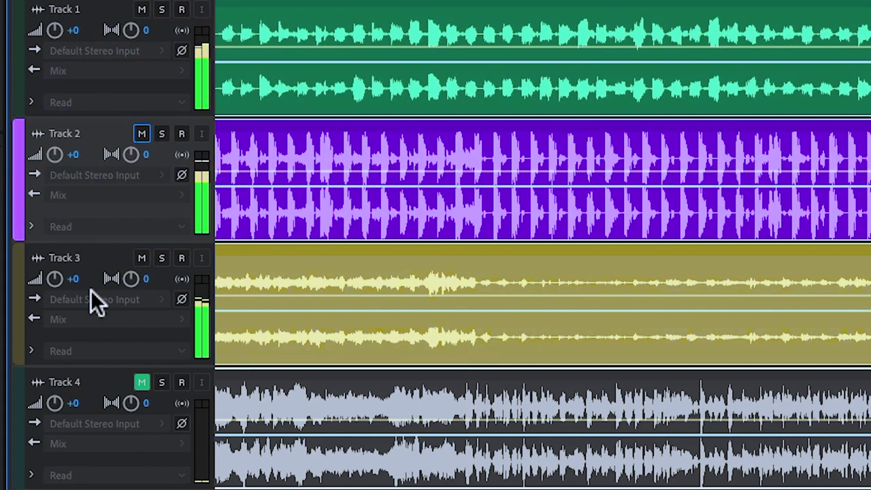
left_click(139, 257)
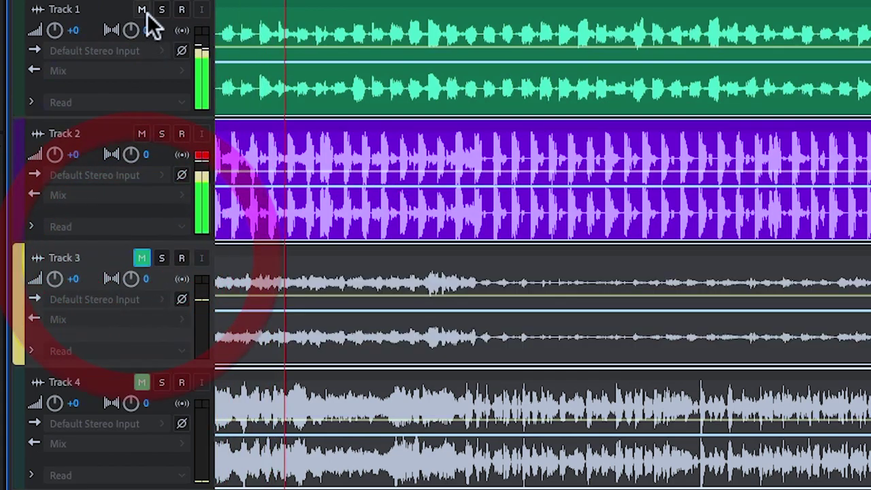
left_click(143, 11)
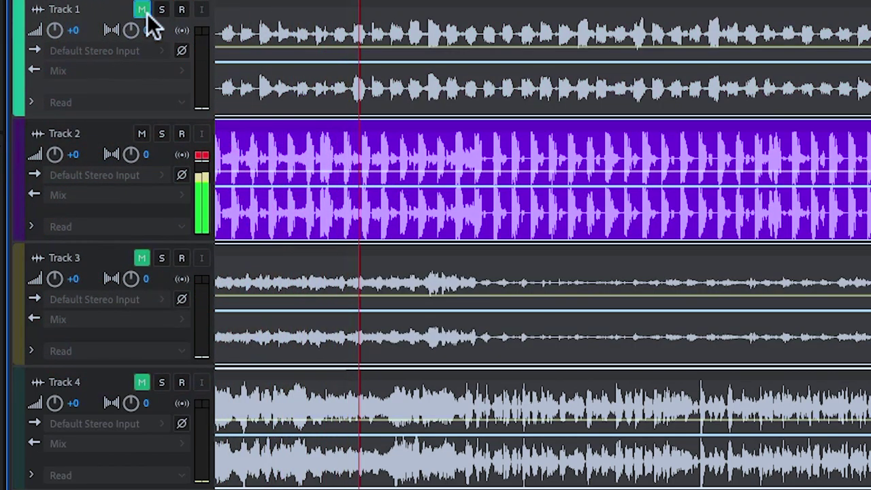
key("space")
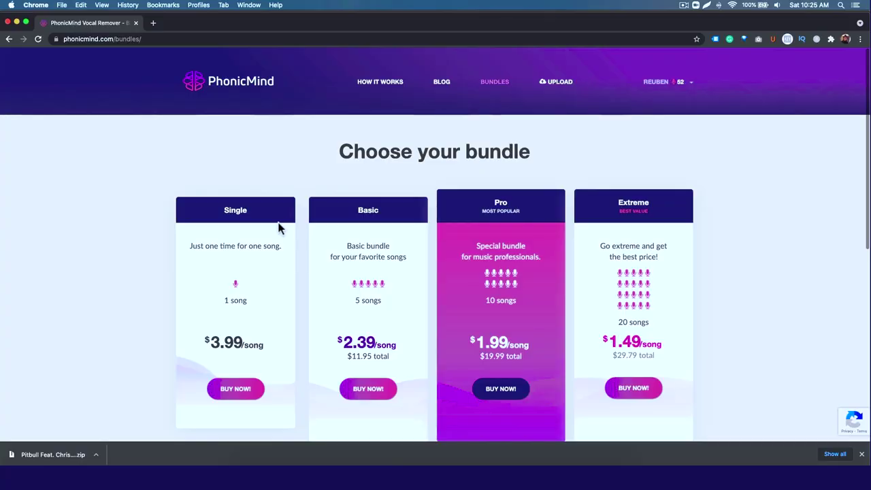
Scroll the bundles page to compare Single $3.99 through Extreme 20 songs for $29.79
scroll(278, 227, "down", 1)
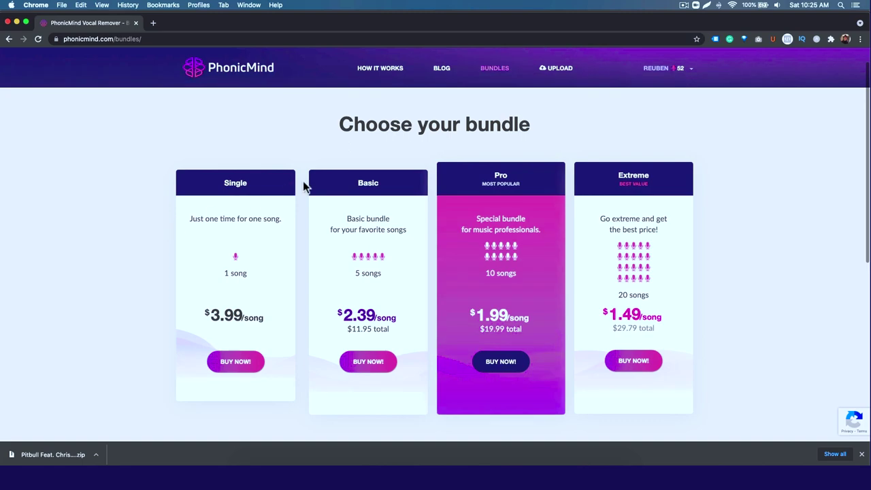